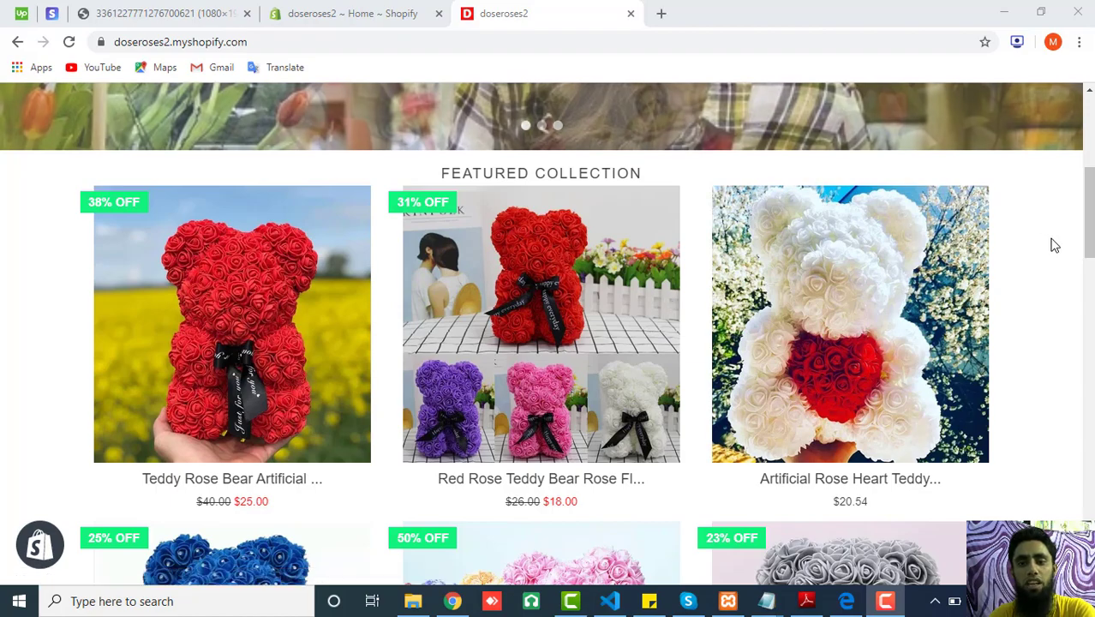
- Look over the doseroses2 storefront home page, from the slideshow and featured collection down to the footer
scroll(1052, 244, "up", 5)
scroll(1052, 243, "down", 3)
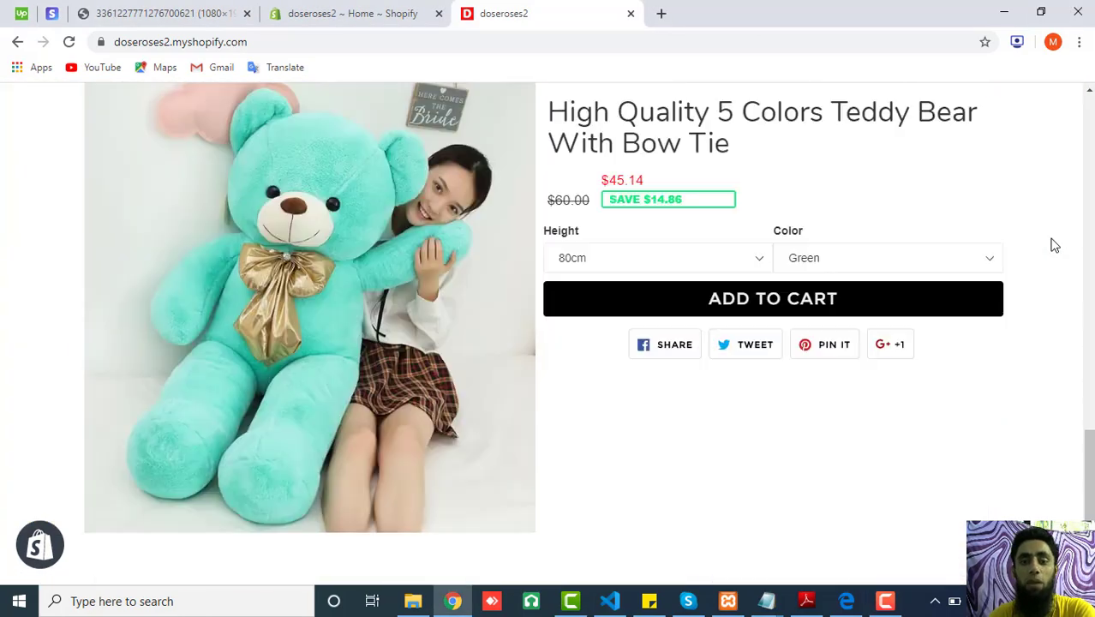
scroll(1054, 246, "down", 3)
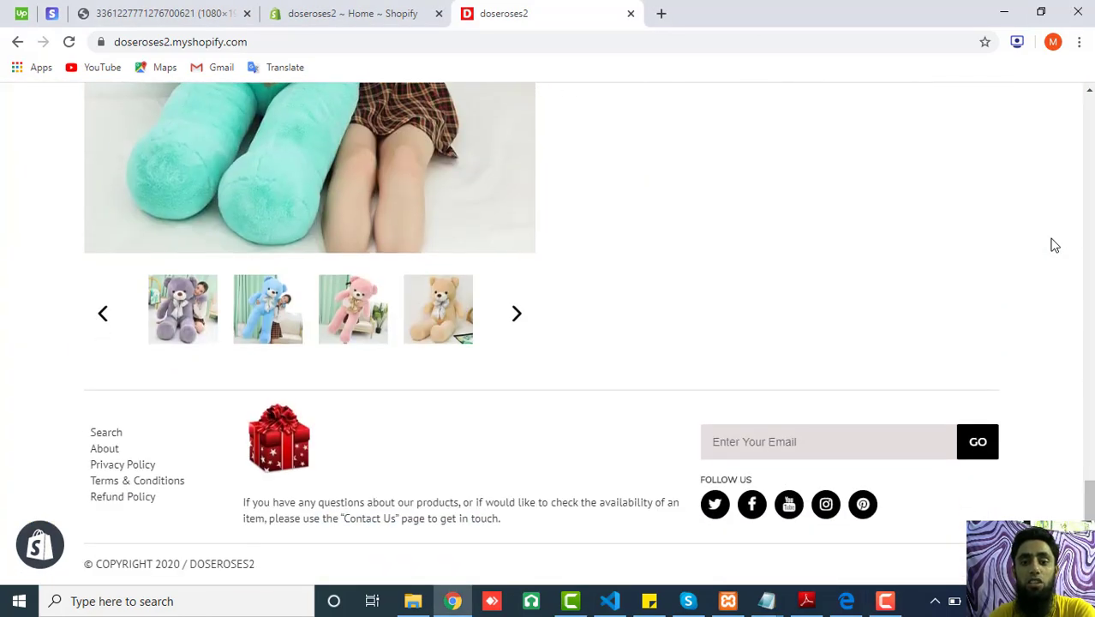
scroll(1054, 246, "up", 2)
scroll(1053, 246, "down", 2)
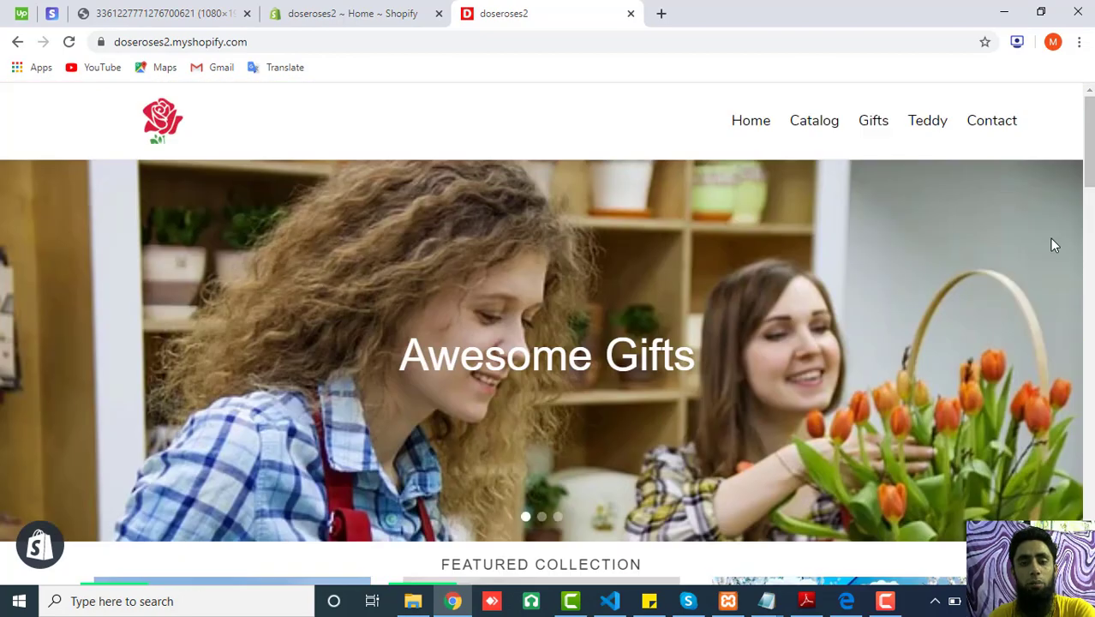
scroll(1054, 246, "down", 3)
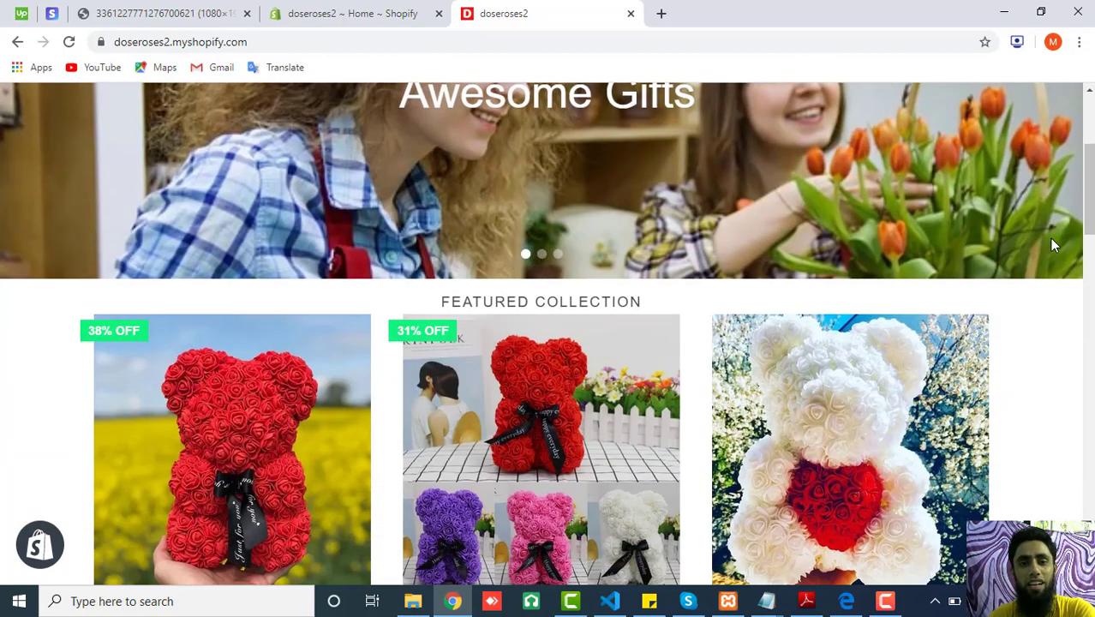
scroll(1053, 246, "down", 1)
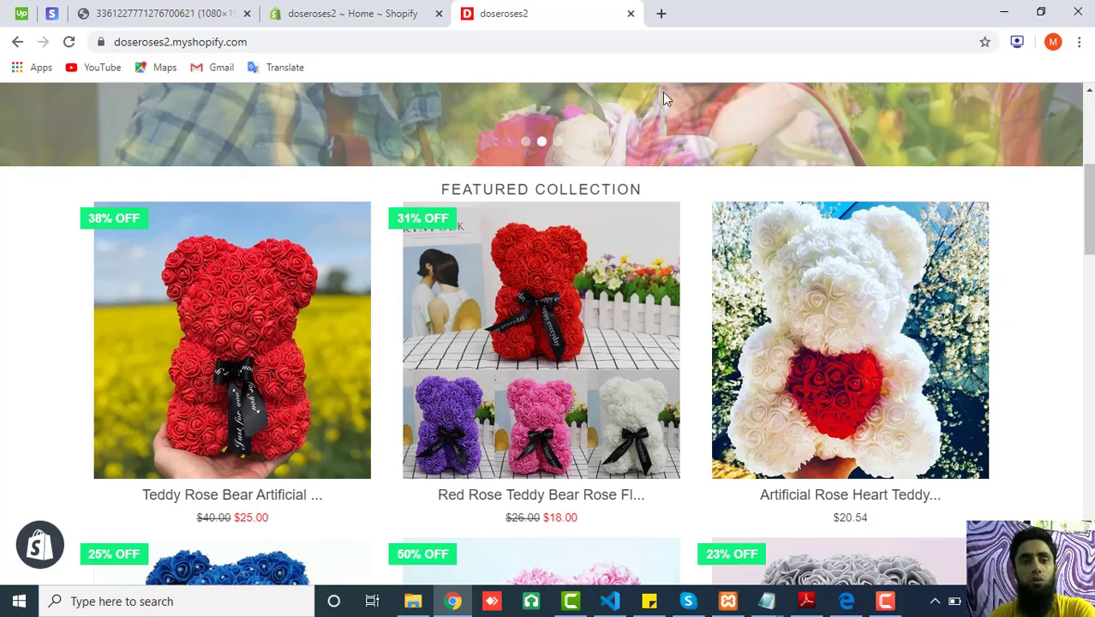
- Open the code editor for the current Booster-theme from the doseroses2 store admin
left_click(339, 14)
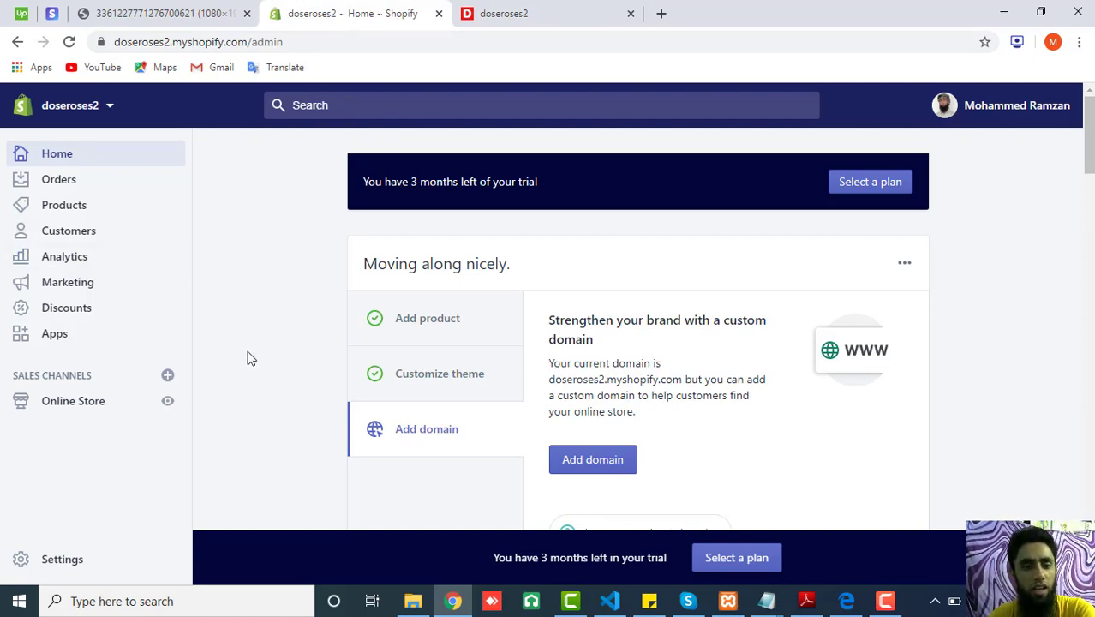
left_click(62, 401)
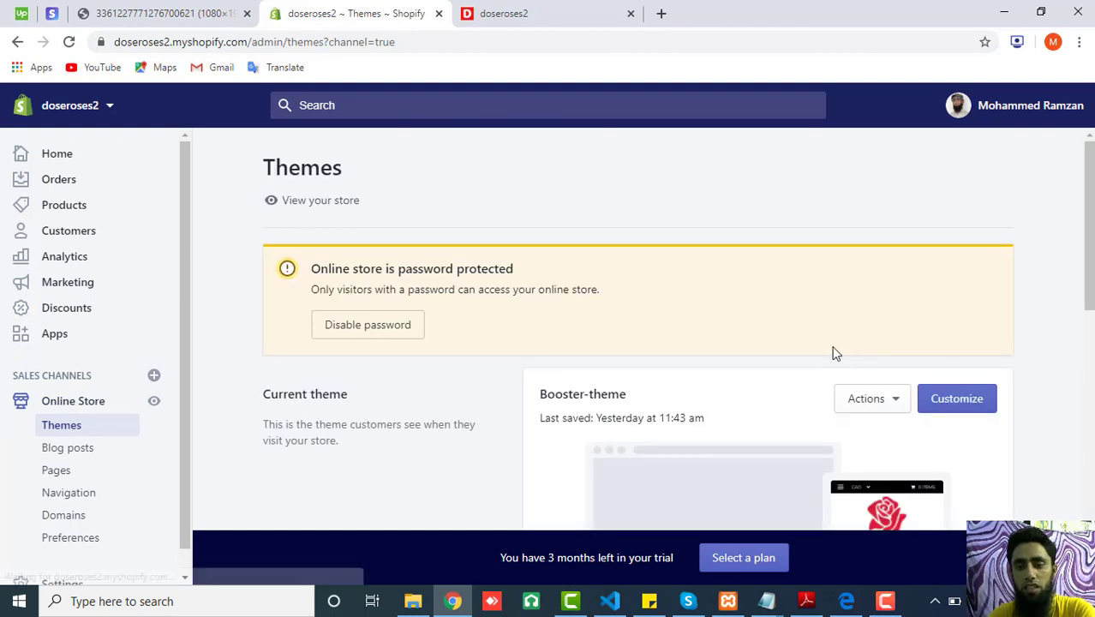
scroll(831, 351, "down", 2)
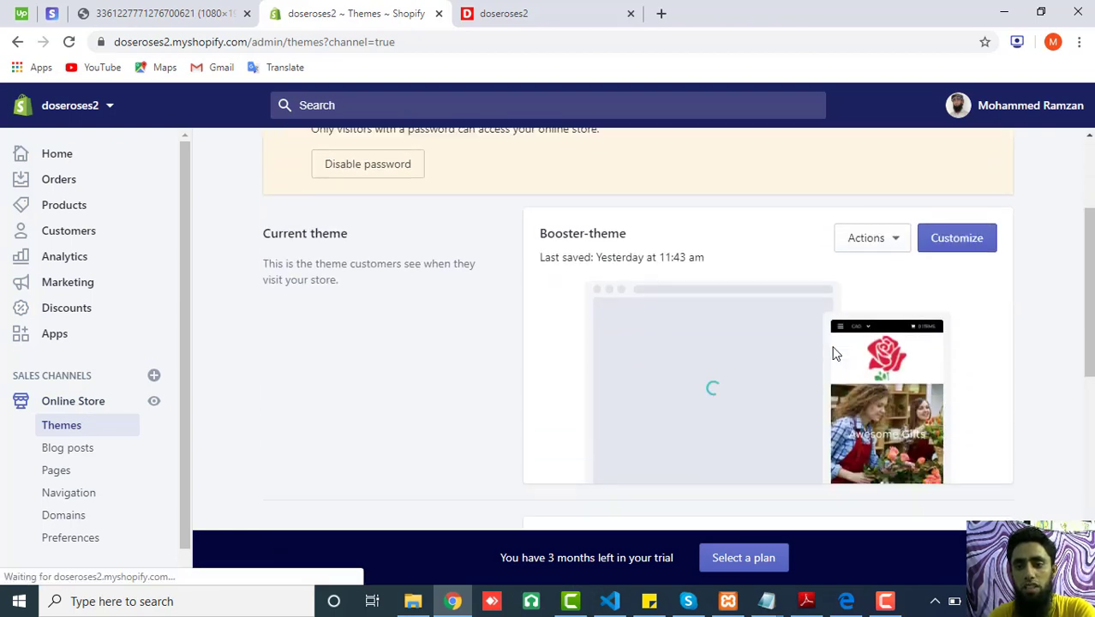
left_click(894, 244)
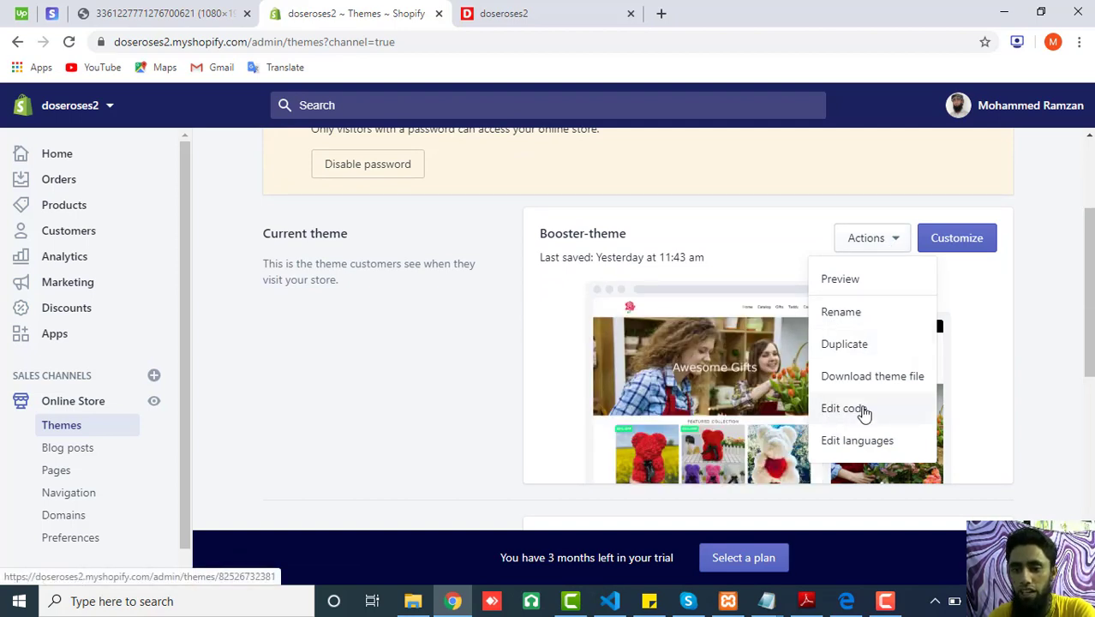
left_click(864, 411)
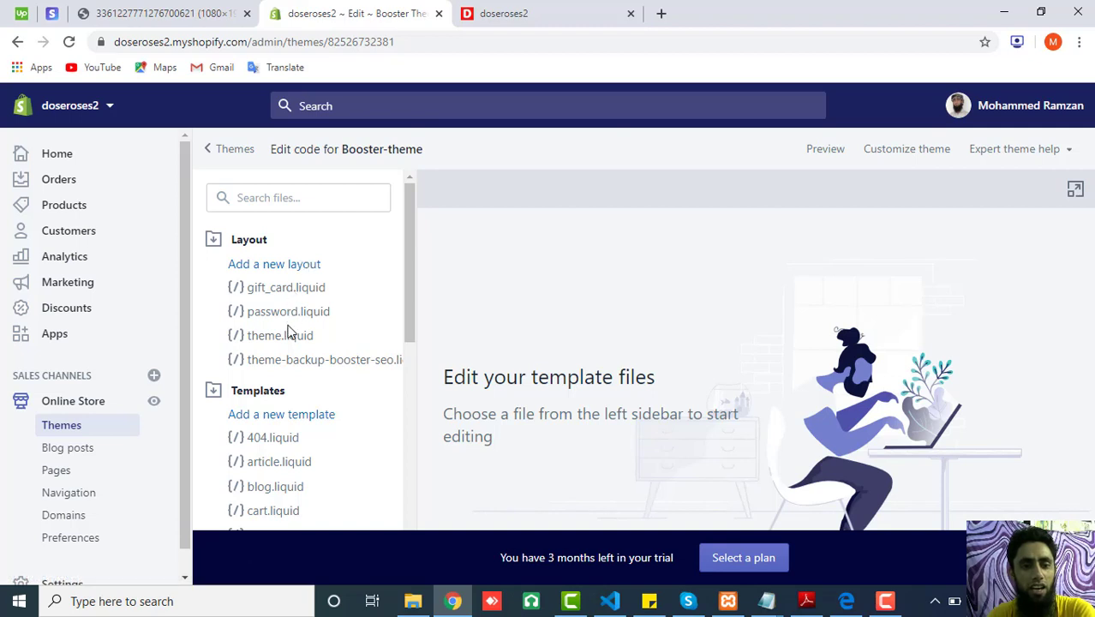
- Look over the theme's Layout and Templates files and collapse both folders
scroll(287, 334, "down", 2)
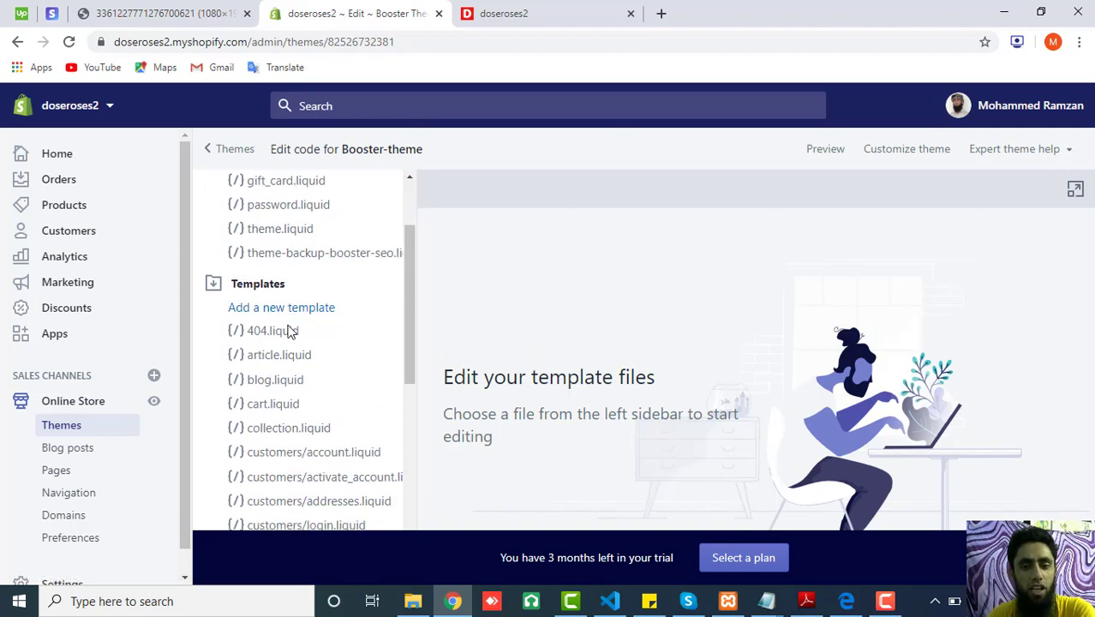
scroll(288, 325, "up", 2)
scroll(287, 334, "down", 2)
scroll(289, 324, "up", 2)
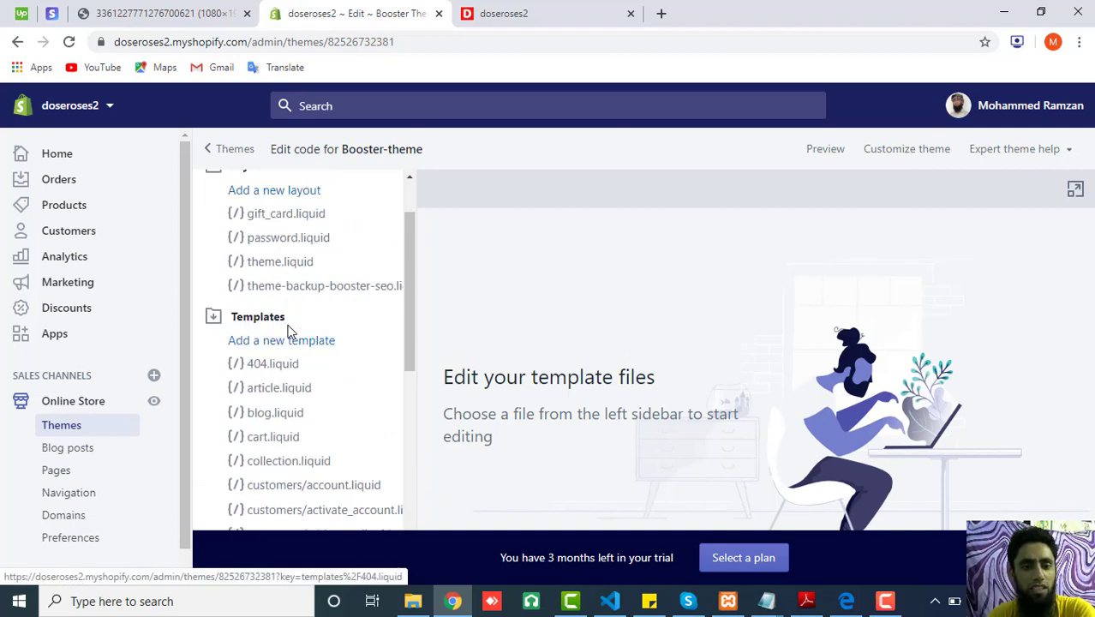
left_click(252, 243)
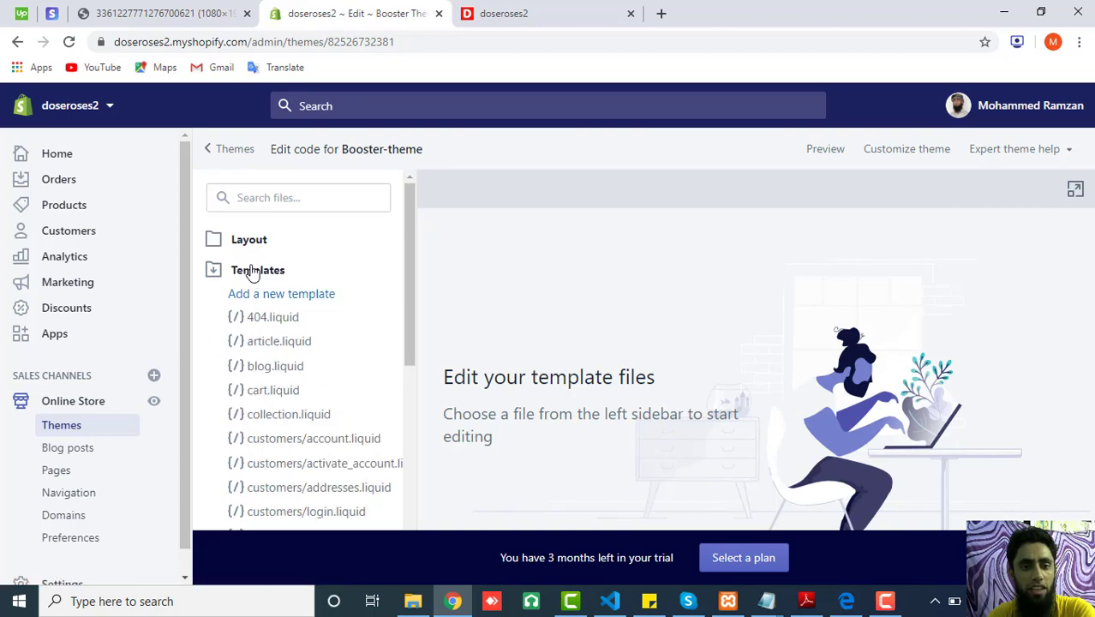
left_click(250, 272)
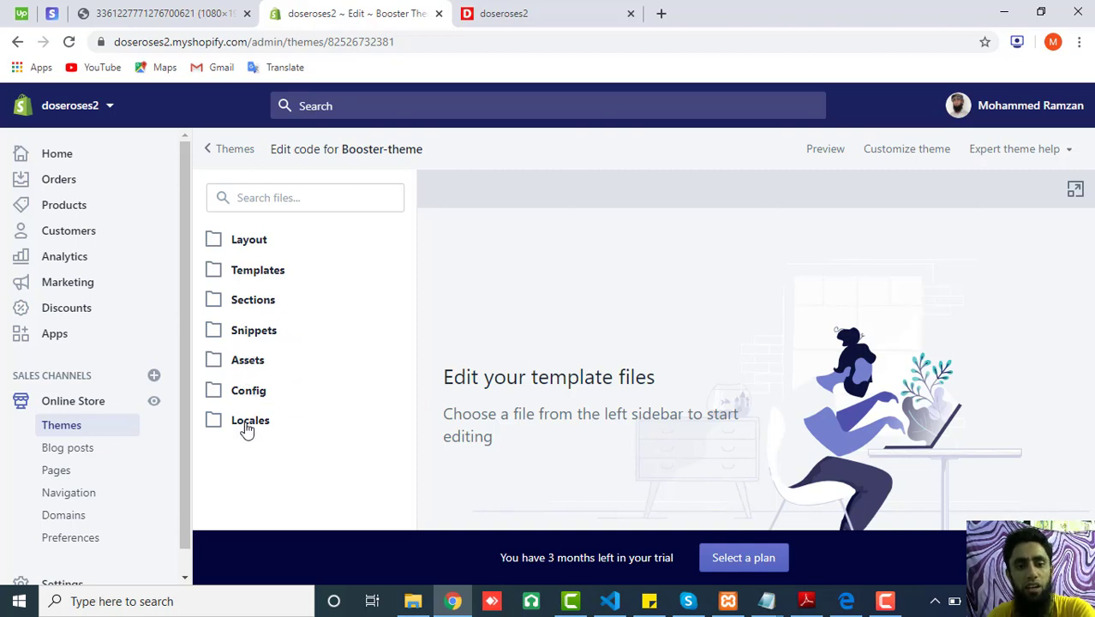
- Expand the Sections folder and look through its liquid files from the first to the last
left_click(249, 307)
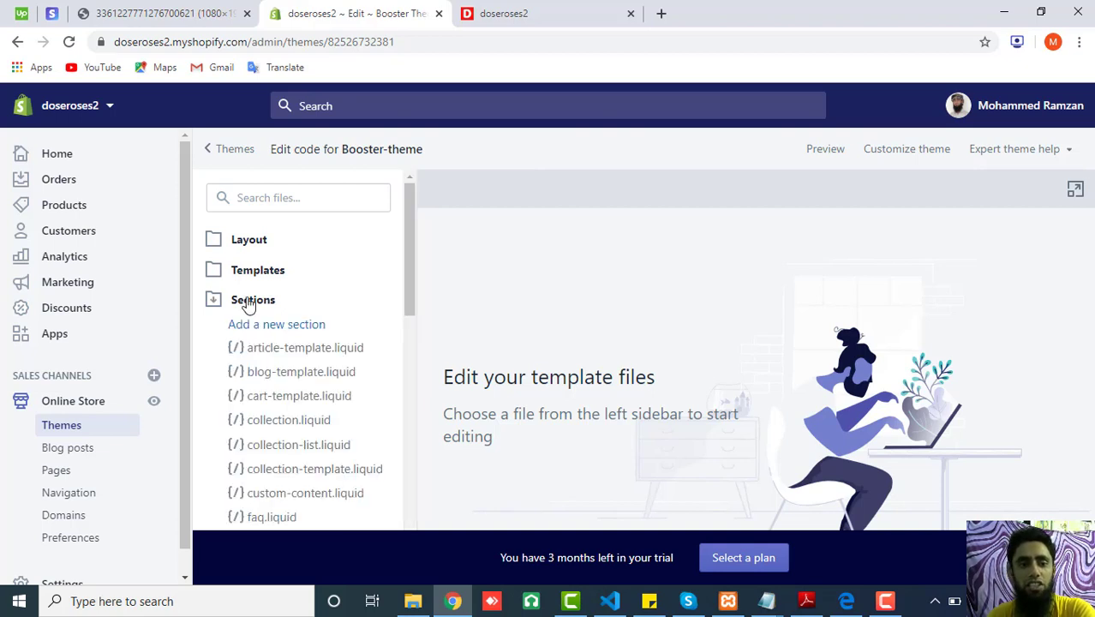
scroll(248, 306, "down", 3)
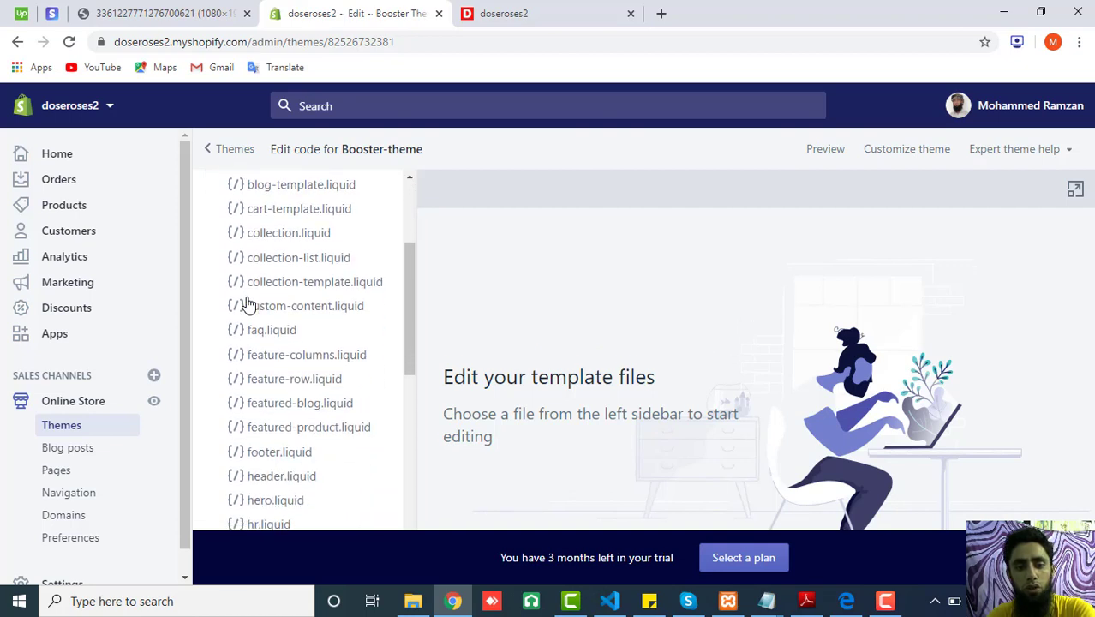
scroll(249, 305, "down", 4)
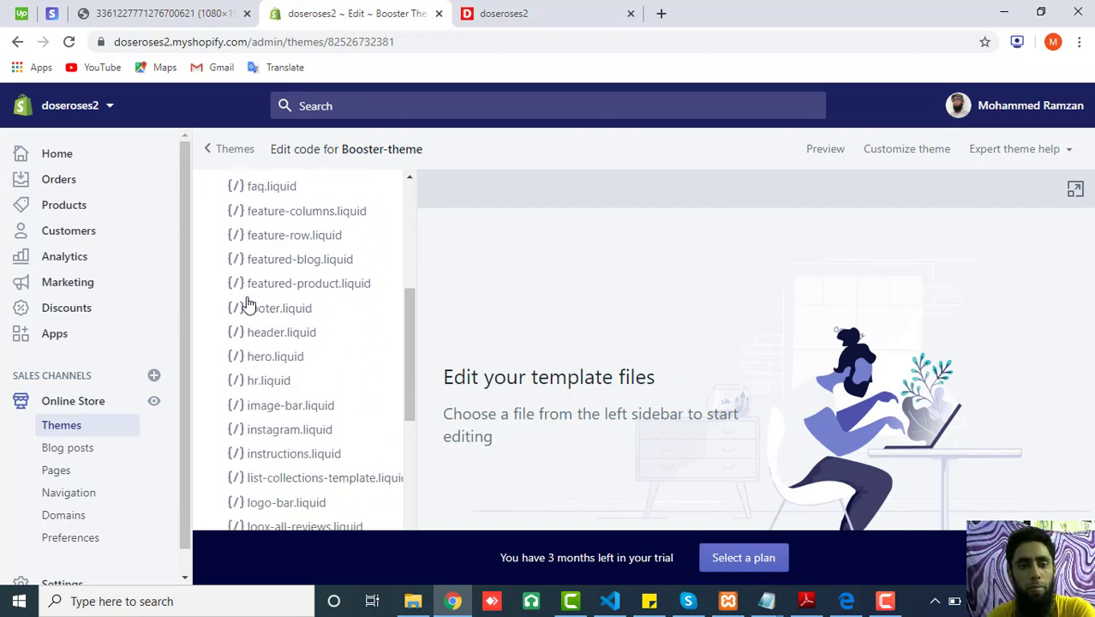
scroll(248, 305, "down", 2)
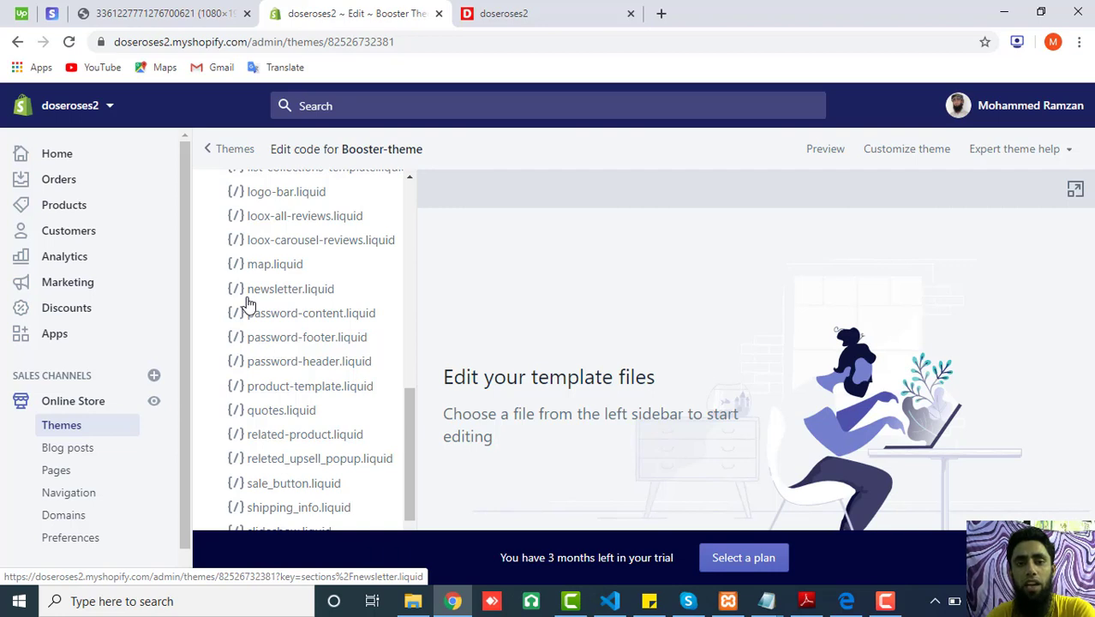
scroll(249, 305, "down", 2)
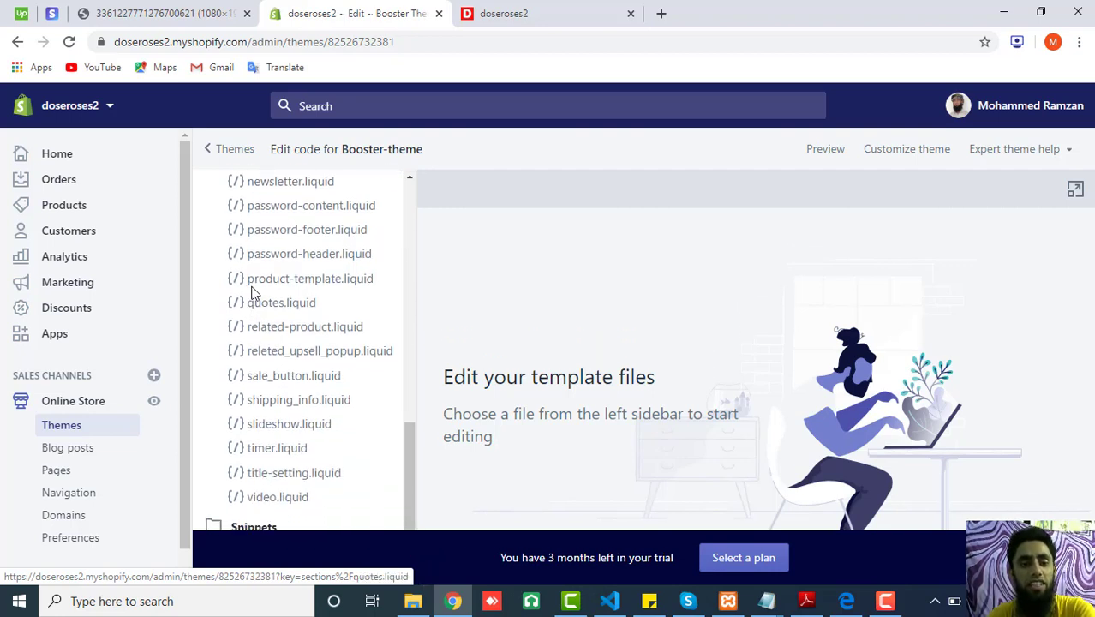
scroll(288, 269, "up", 7)
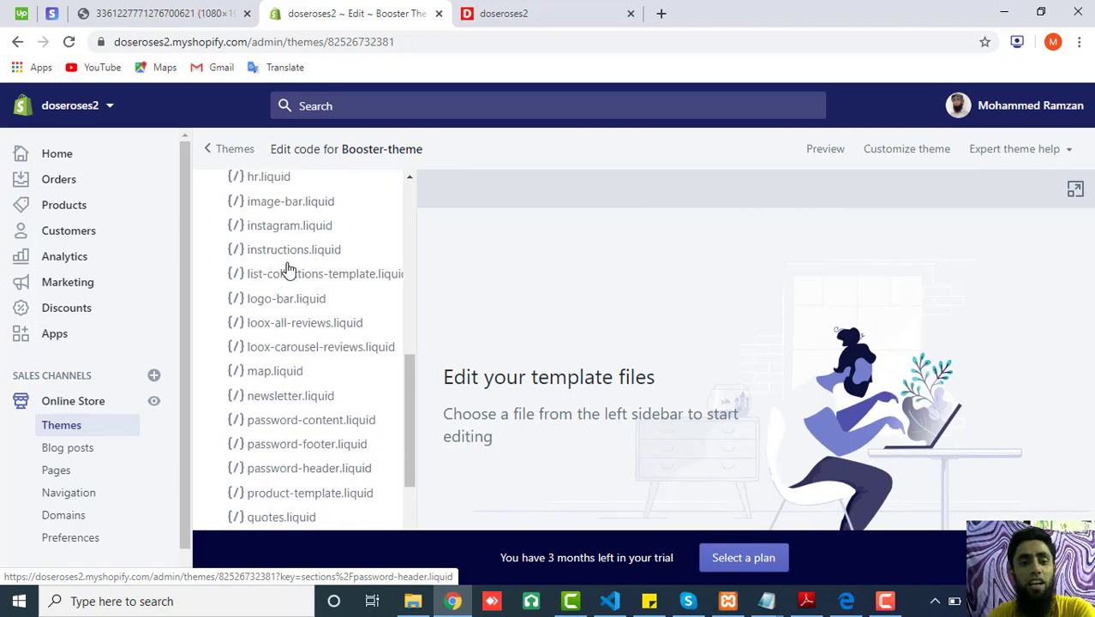
scroll(289, 269, "up", 6)
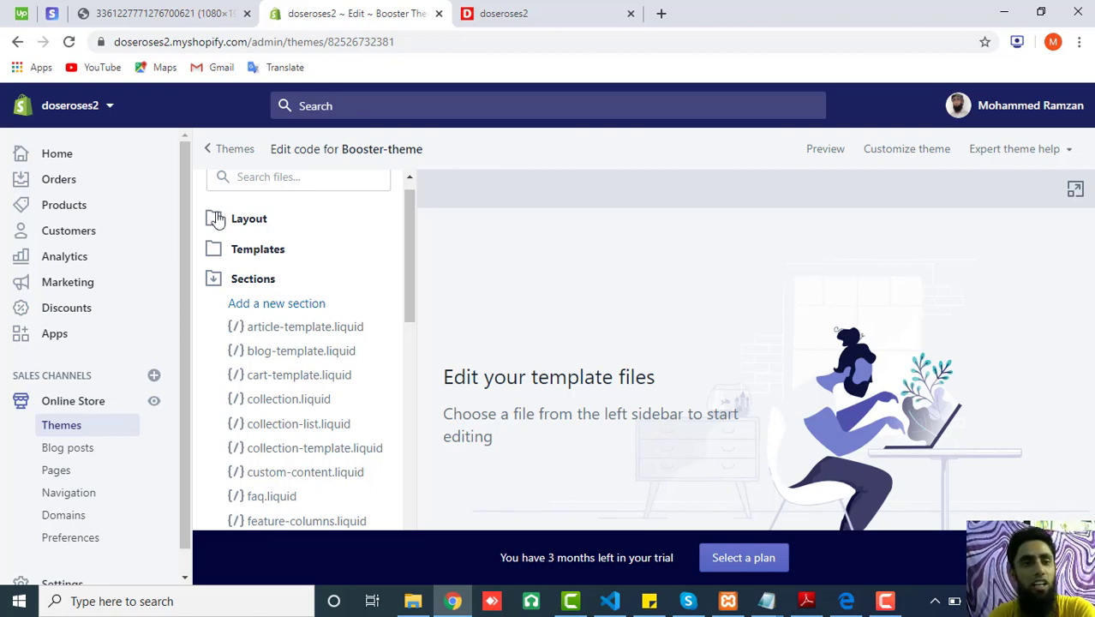
- Check the help screenshot on where to find checkout.liquid, and collapse the Sections folder back in the theme code editor
left_click(121, 15)
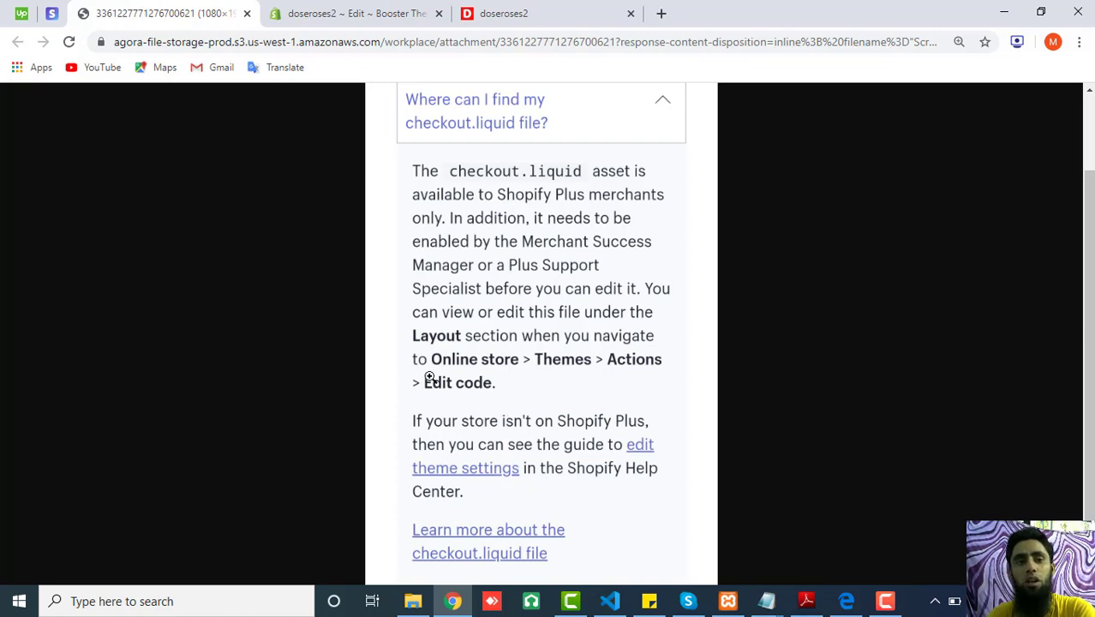
left_click(358, 13)
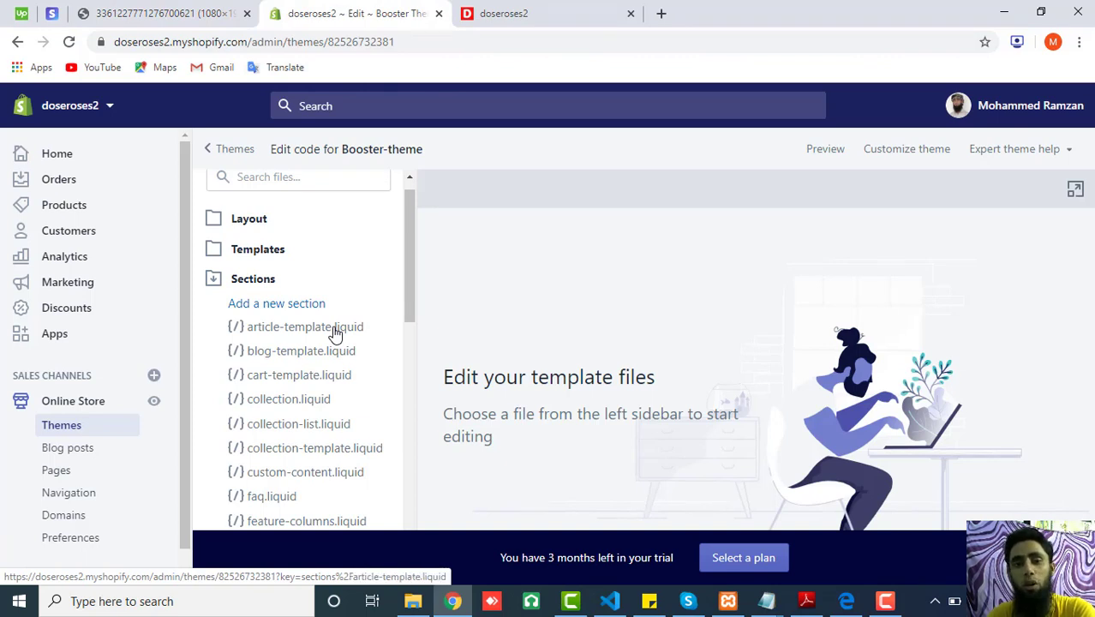
left_click(242, 280)
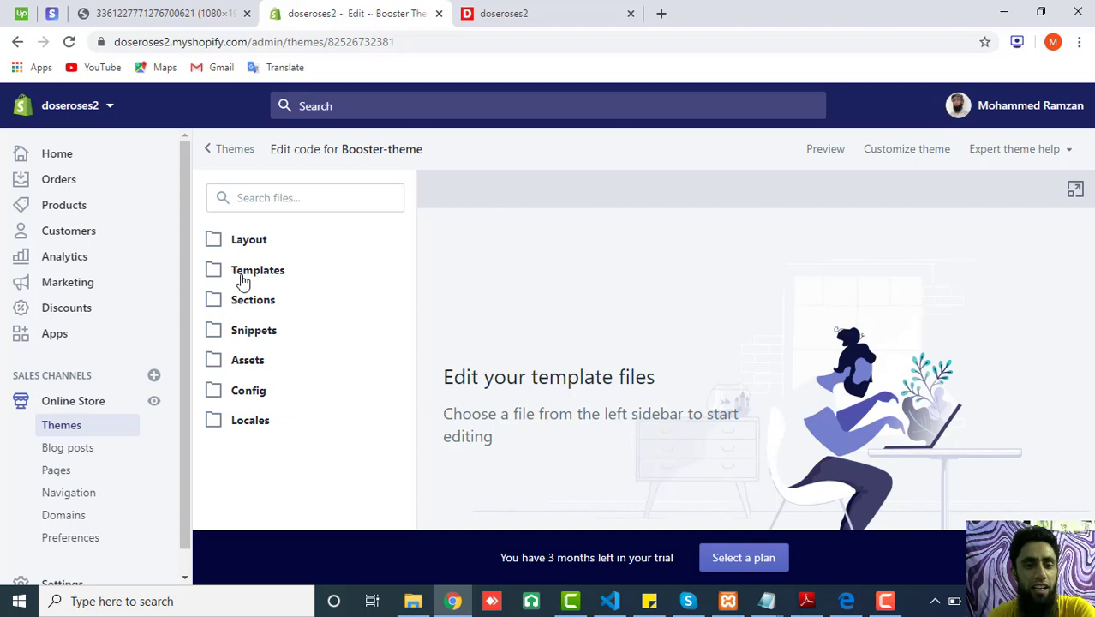
- Expand the Assets folder and look through its stylesheets, scripts, images and font files
left_click(245, 363)
scroll(245, 364, "down", 5)
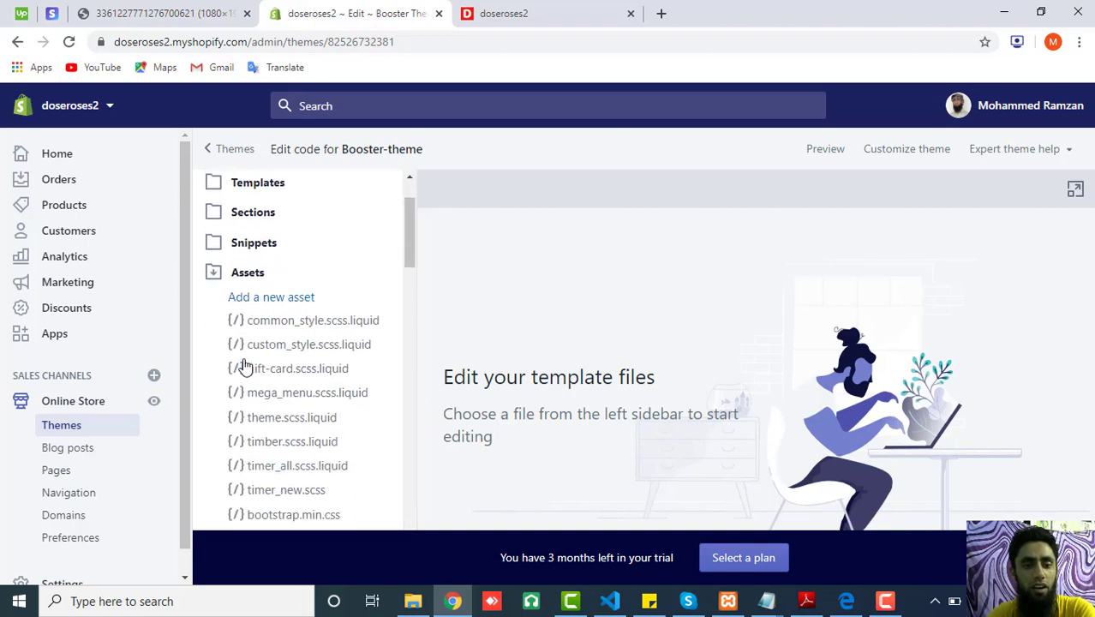
scroll(245, 365, "down", 7)
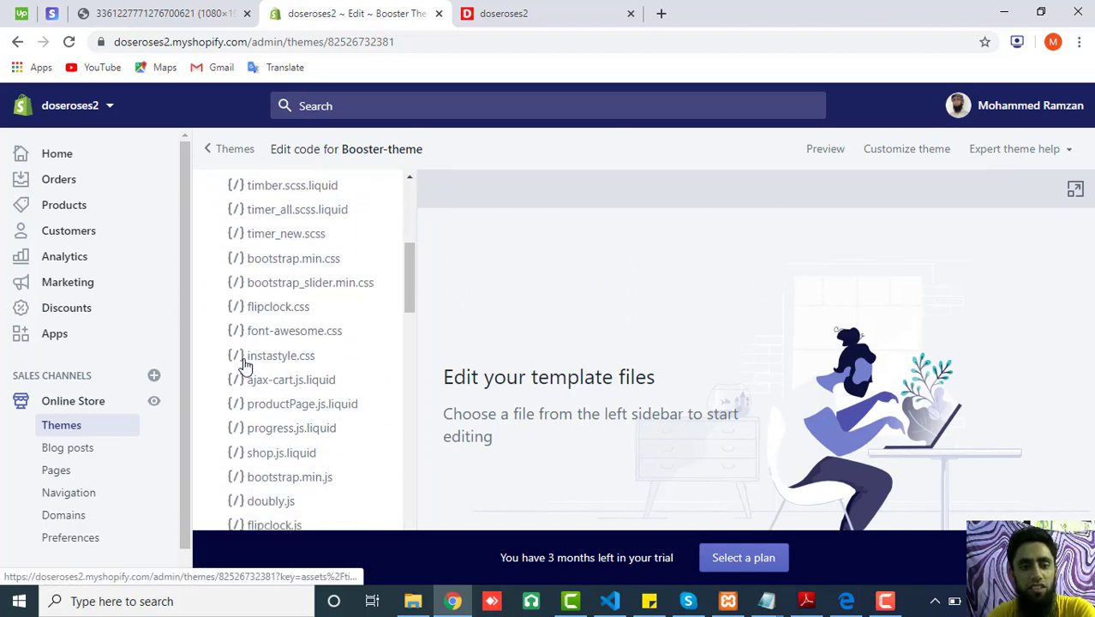
scroll(245, 364, "down", 5)
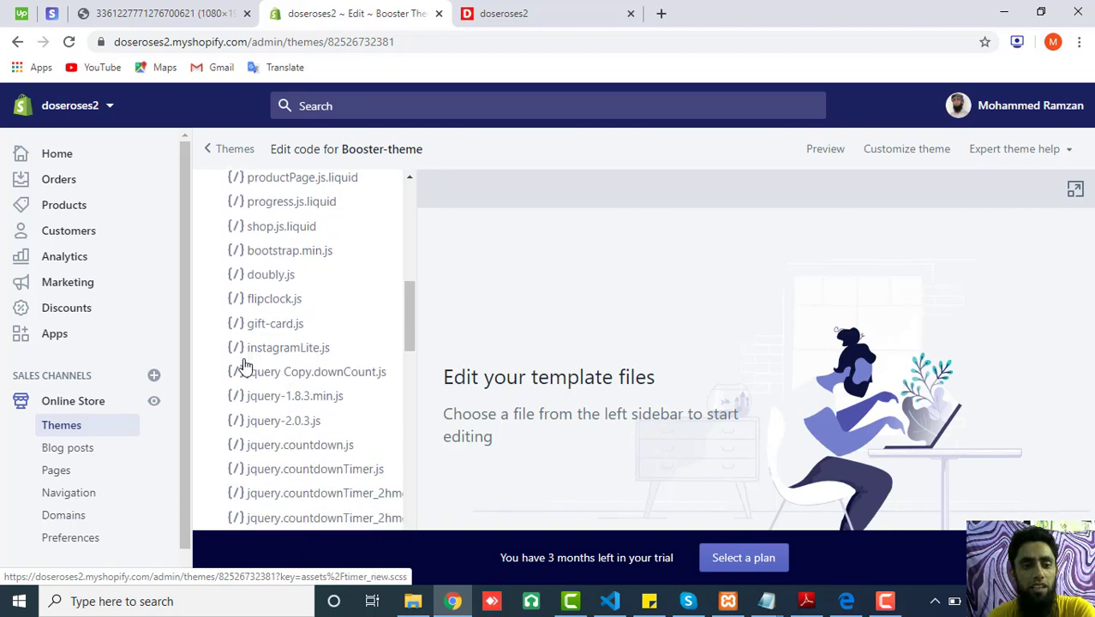
scroll(245, 364, "up", 6)
scroll(245, 364, "up", 4)
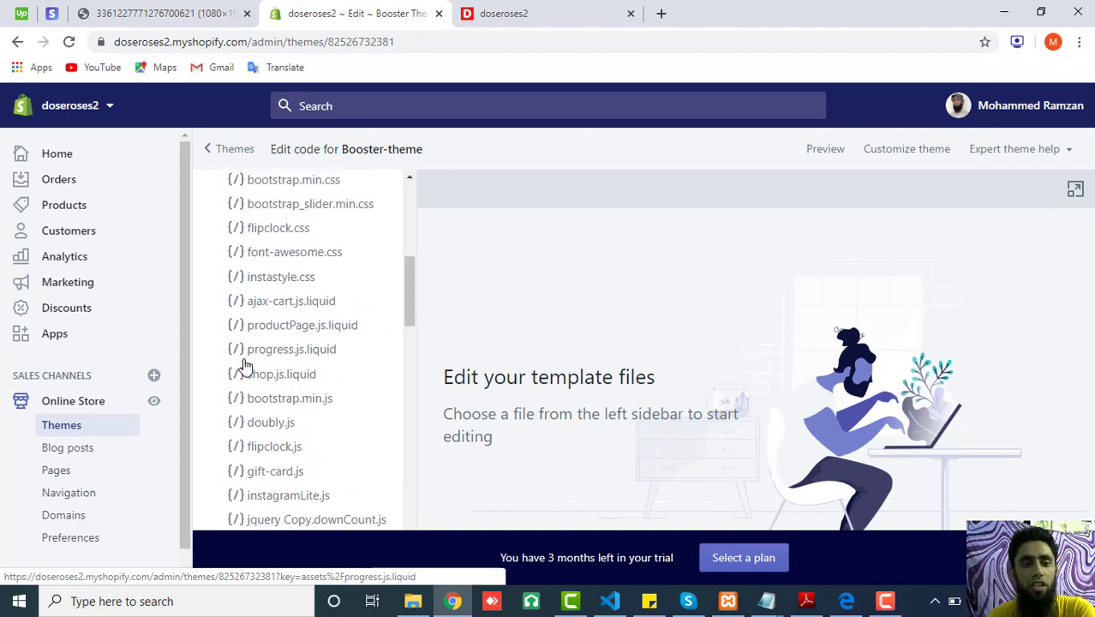
scroll(245, 365, "up", 3)
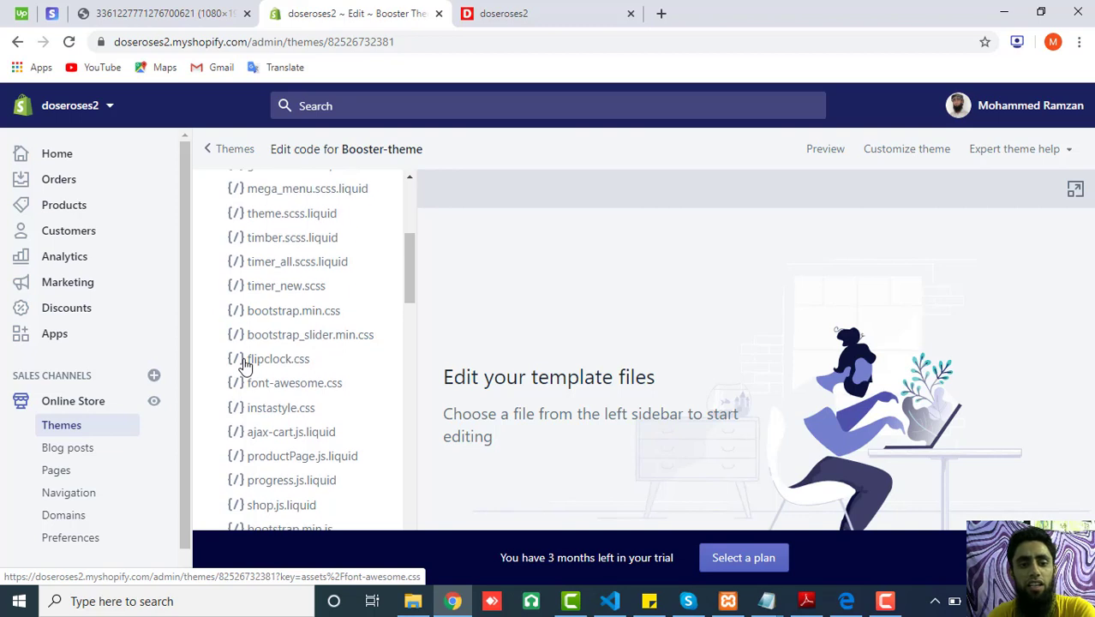
scroll(245, 364, "up", 1)
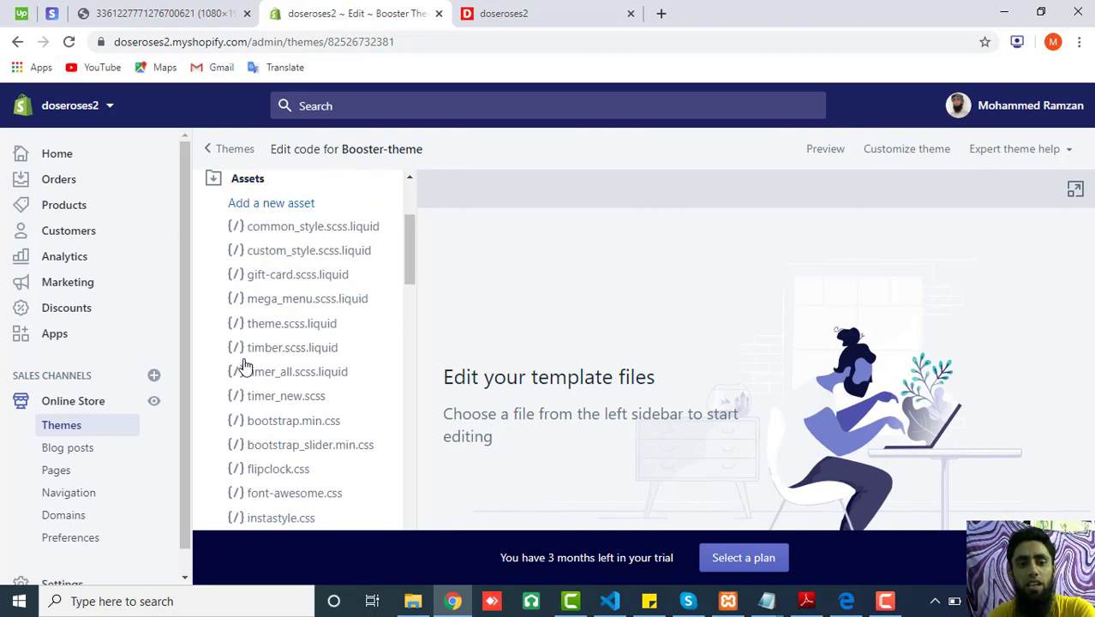
scroll(245, 365, "down", 17)
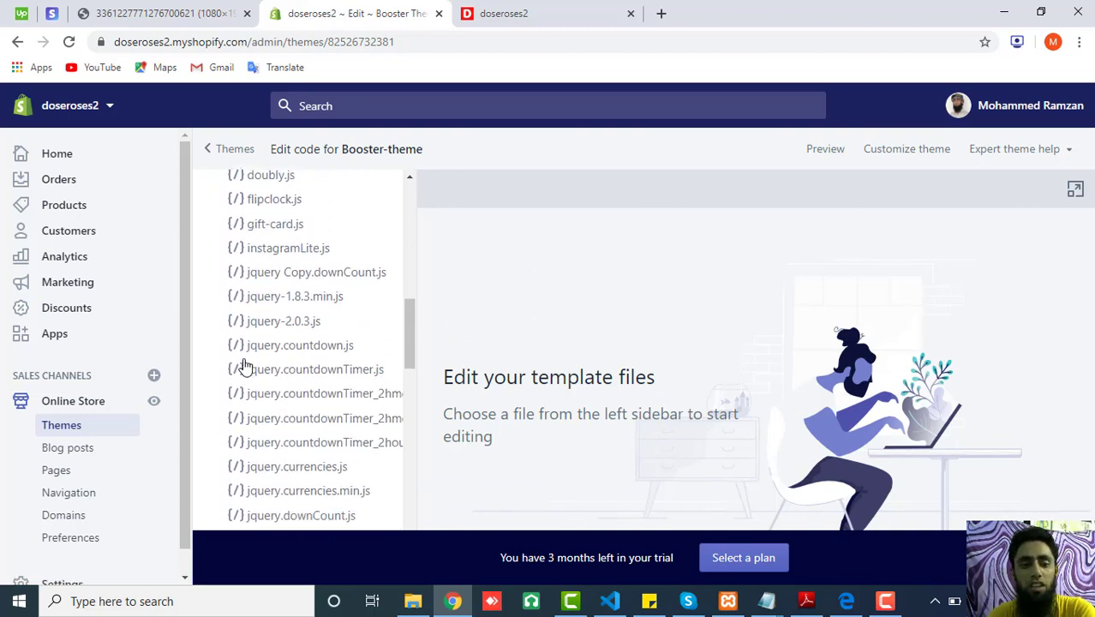
scroll(245, 365, "down", 10)
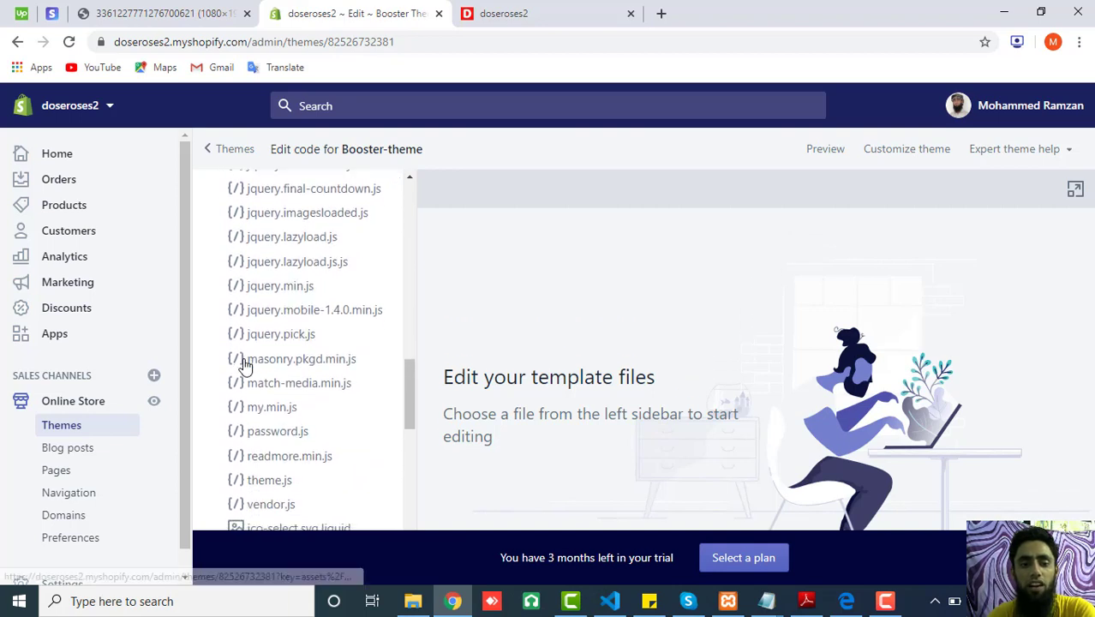
scroll(245, 365, "down", 8)
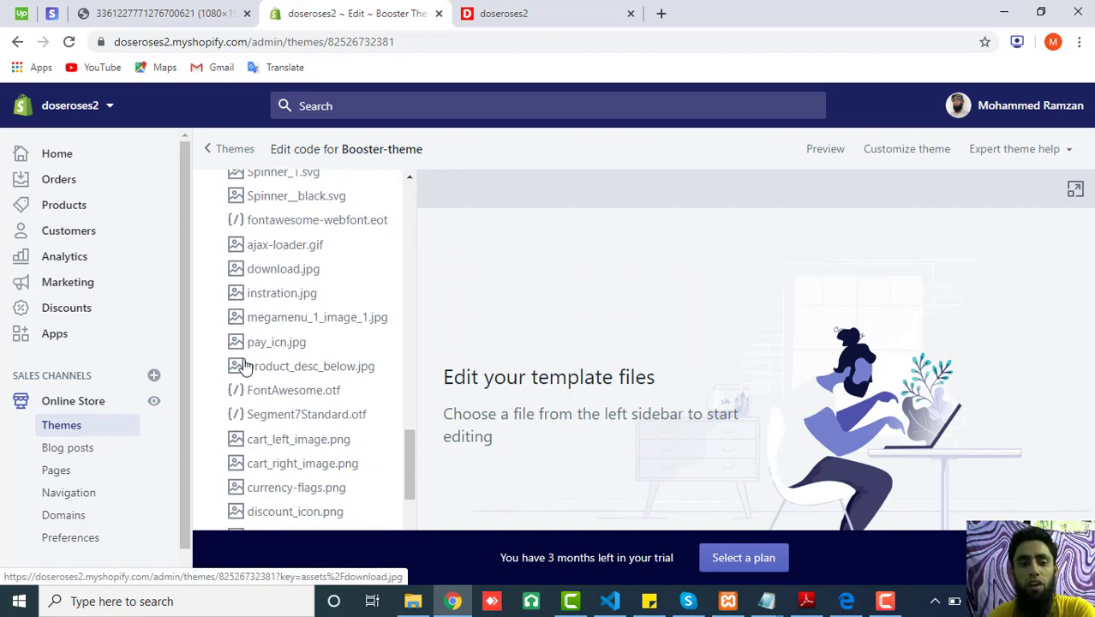
scroll(245, 365, "down", 5)
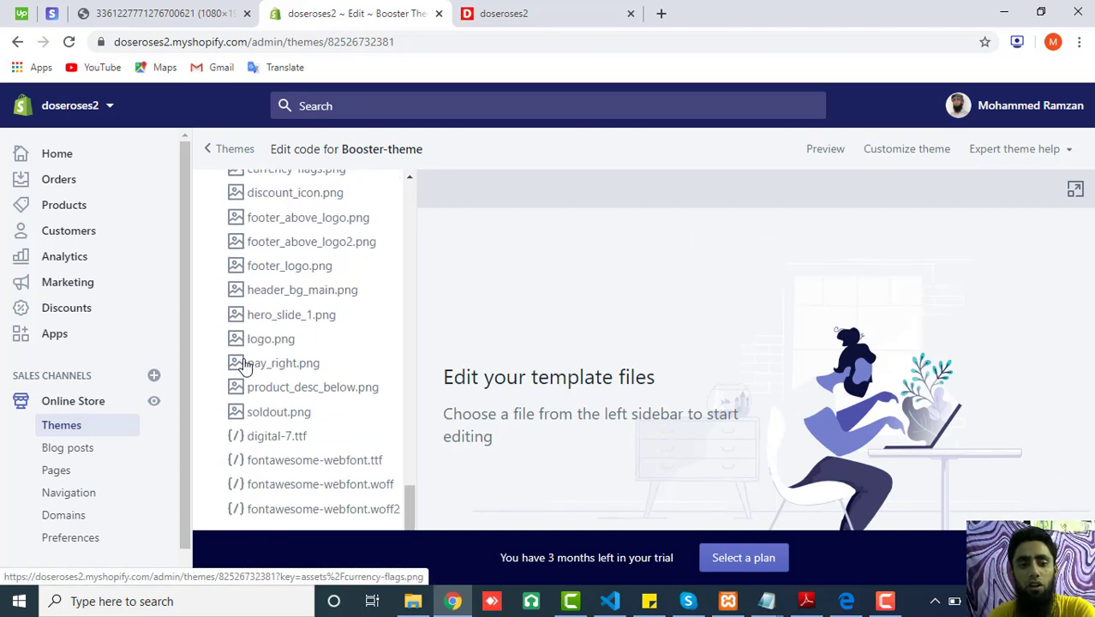